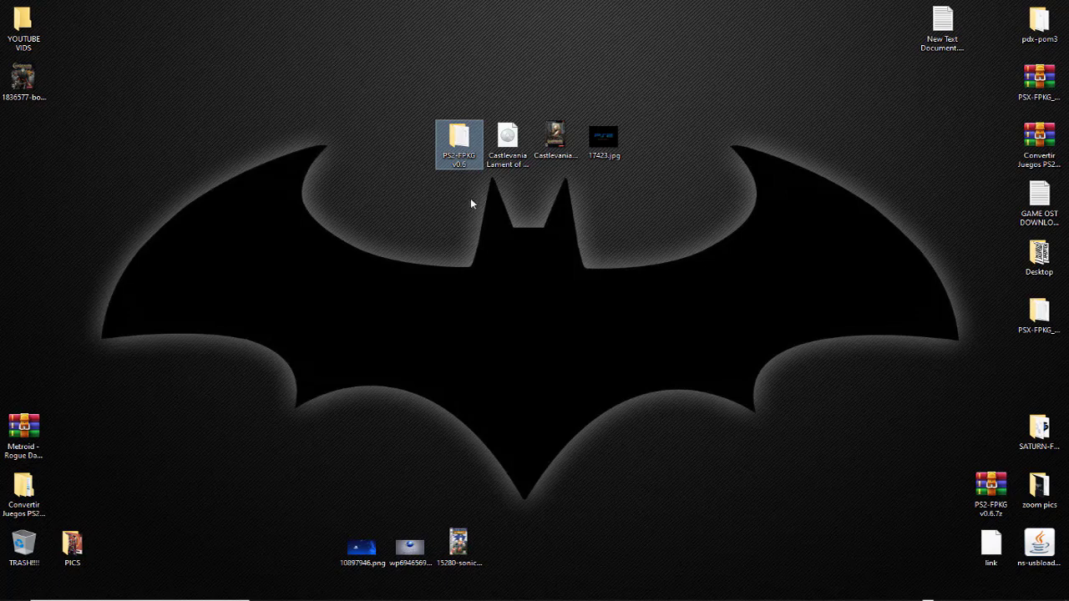
Step: Show the Castlevania ISO, cover image and 17423.jpg on the desktop, then restore the MEGA page
{"action": "left_click", "coordinate": [507, 138]}
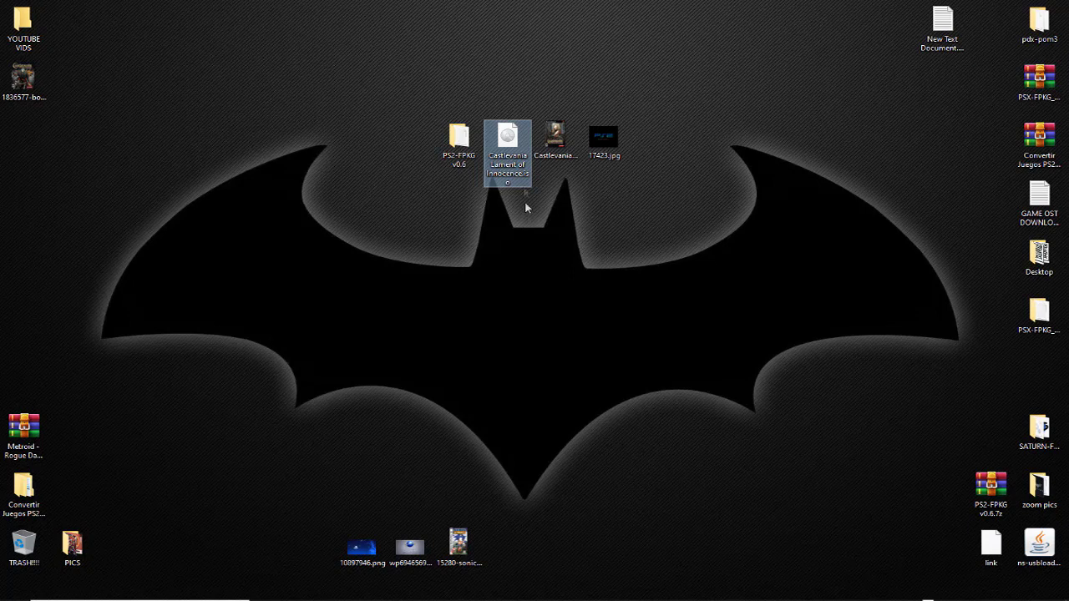
{"action": "left_click_drag", "start_coordinate": [555, 187], "coordinate": [626, 155]}
{"action": "left_click", "coordinate": [620, 191]}
{"action": "left_click", "coordinate": [555, 141]}
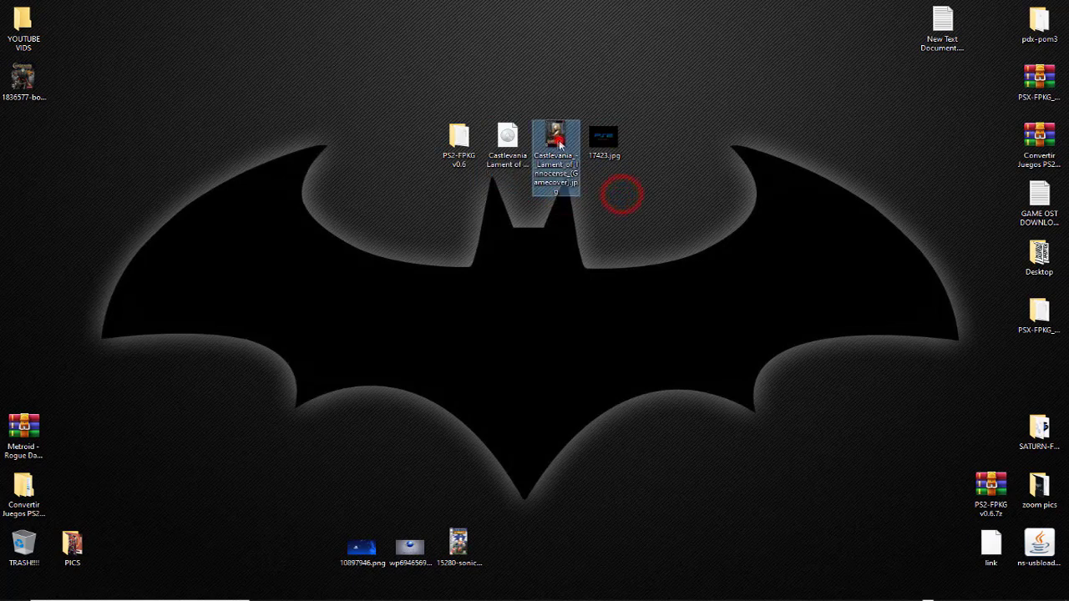
{"action": "left_click", "coordinate": [605, 138]}
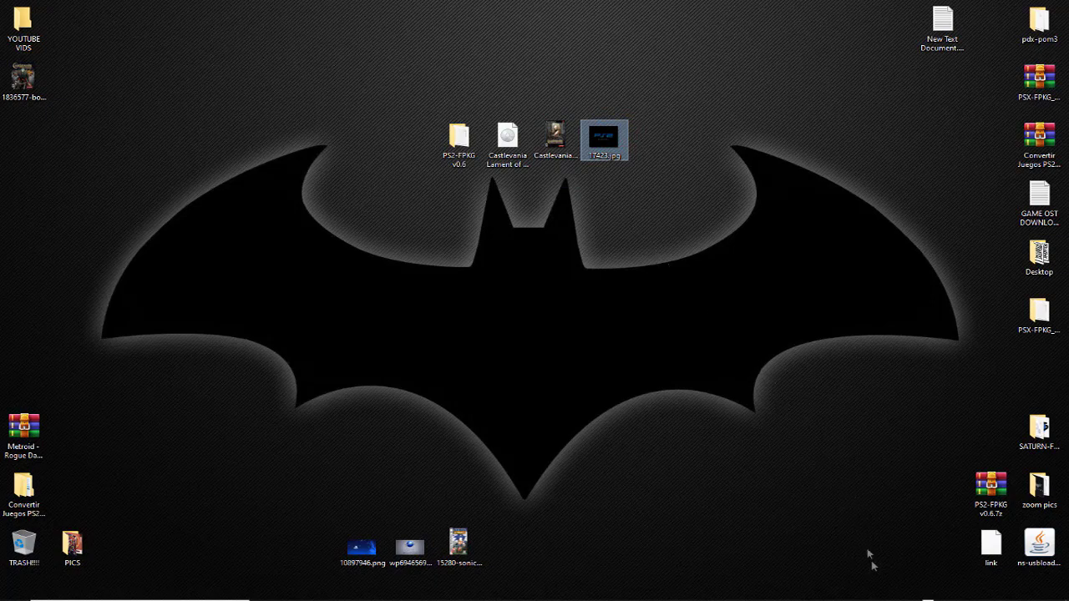
{"action": "left_click", "coordinate": [927, 597]}
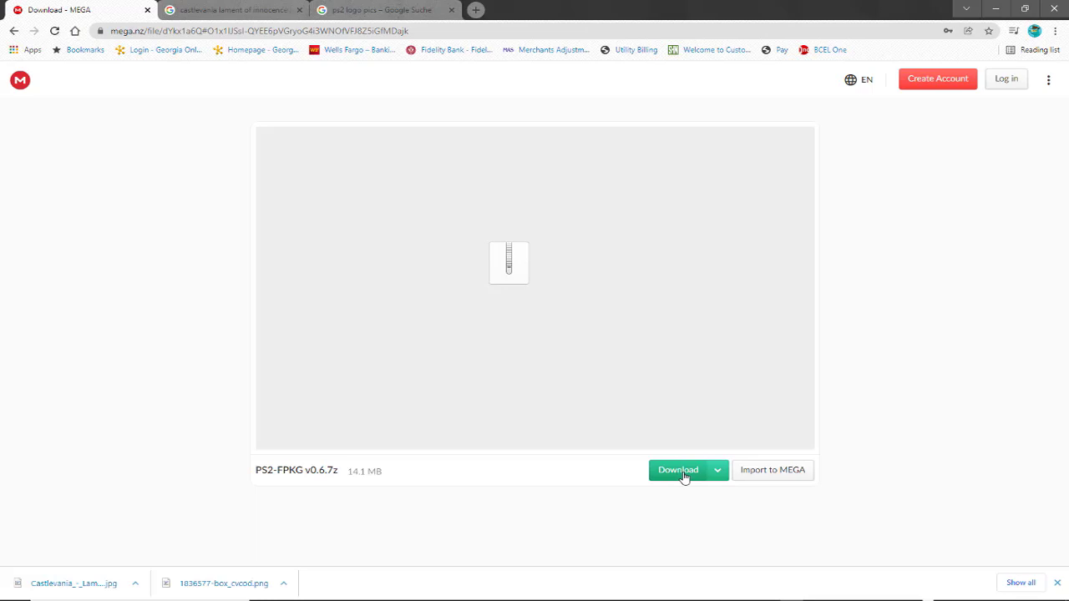
Step: Compare the cover and PS2 logo image searches, then launch PS2-FPKG.exe from PS2-FPKG_v0.6
{"action": "left_click", "coordinate": [205, 10]}
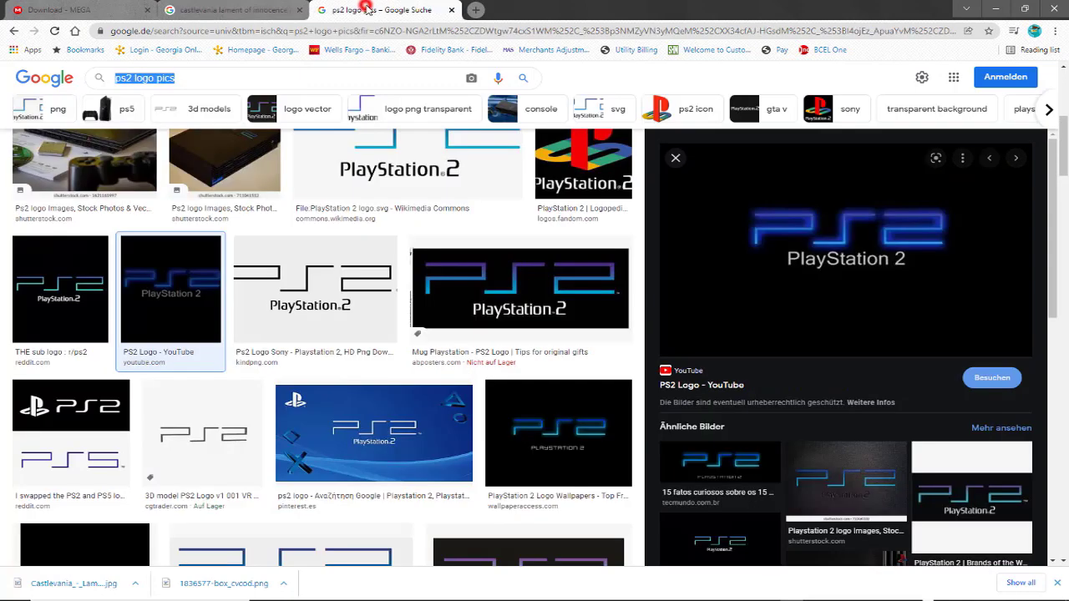
{"action": "left_click", "coordinate": [368, 10]}
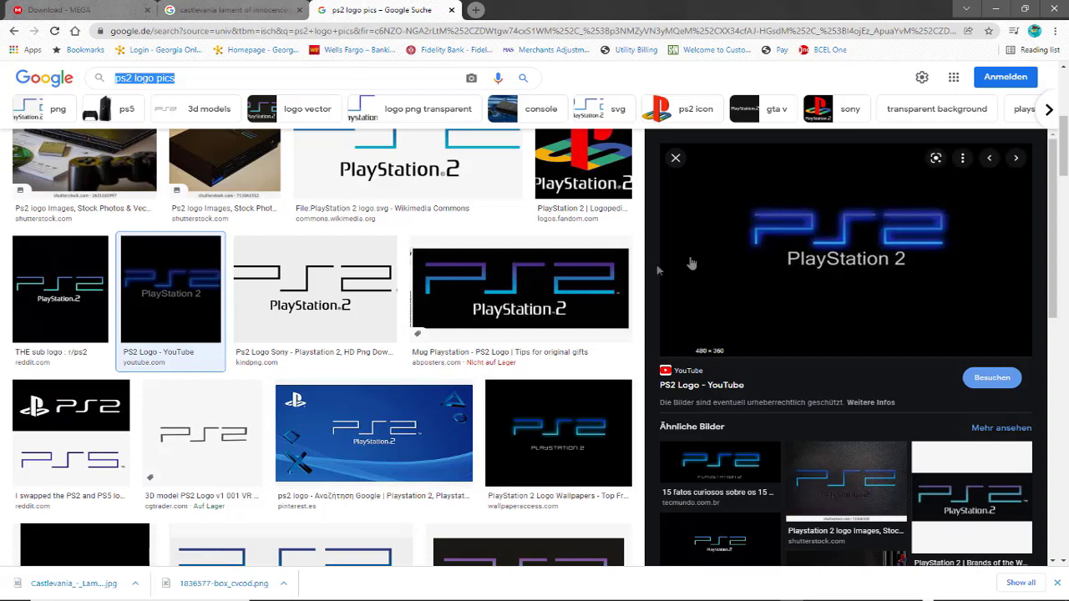
{"action": "left_click", "coordinate": [996, 8]}
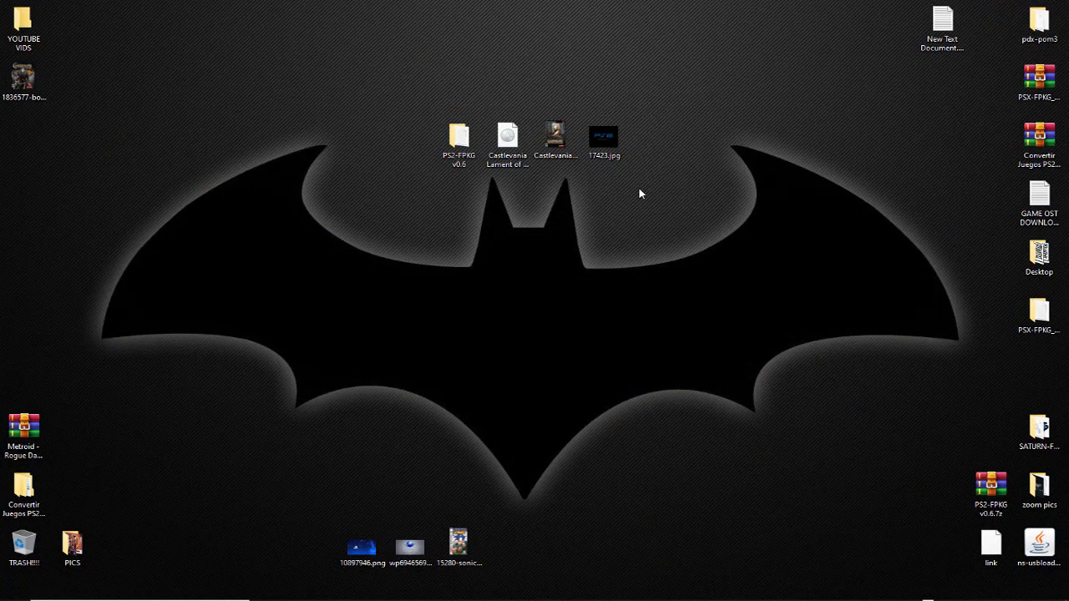
{"action": "double_click", "coordinate": [455, 146]}
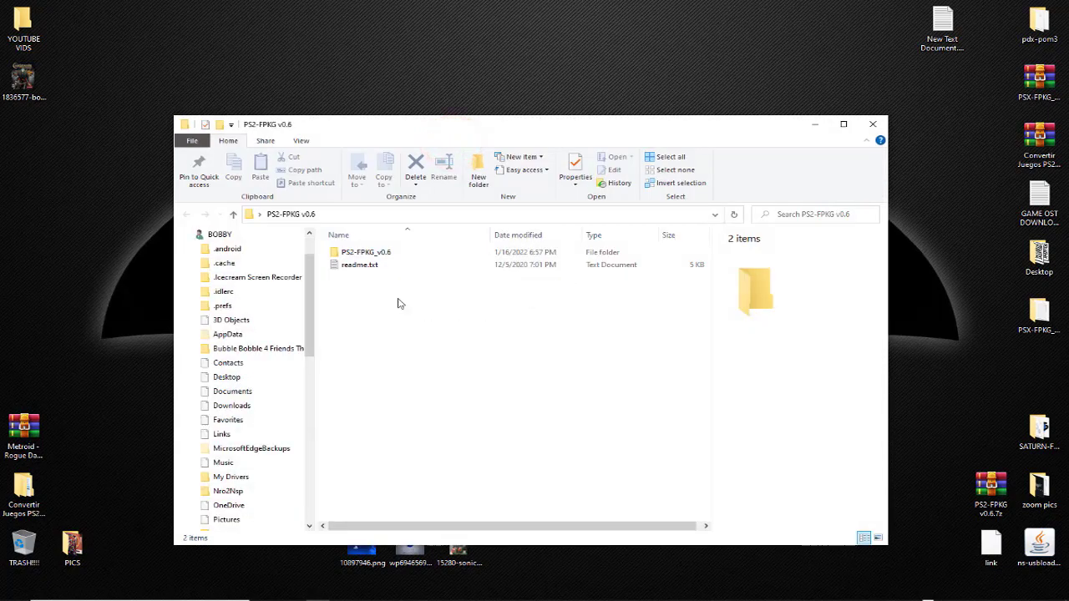
{"action": "double_click", "coordinate": [359, 251]}
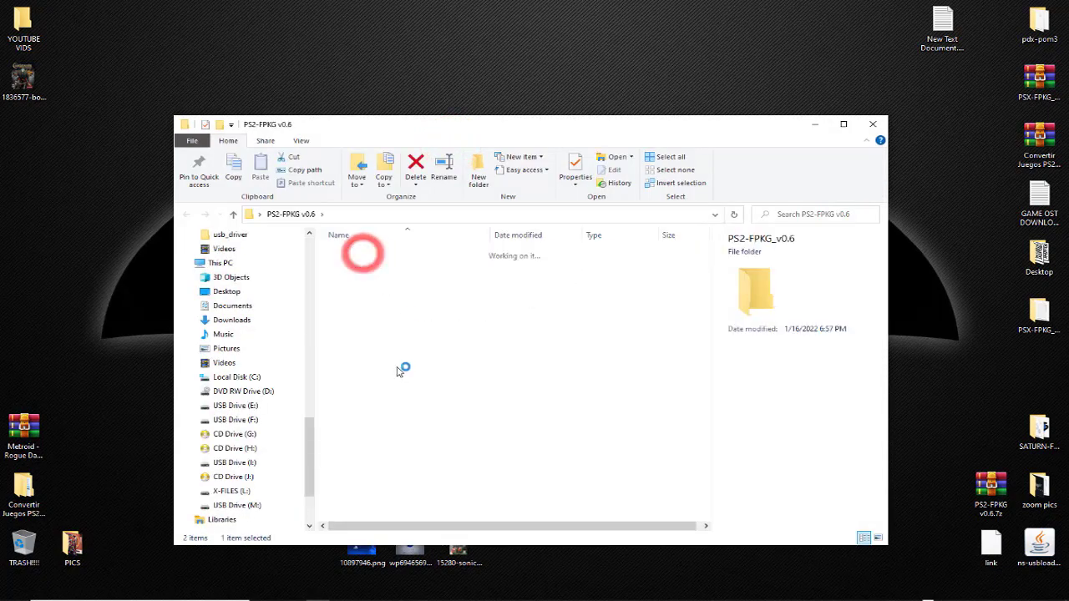
{"action": "double_click", "coordinate": [364, 404]}
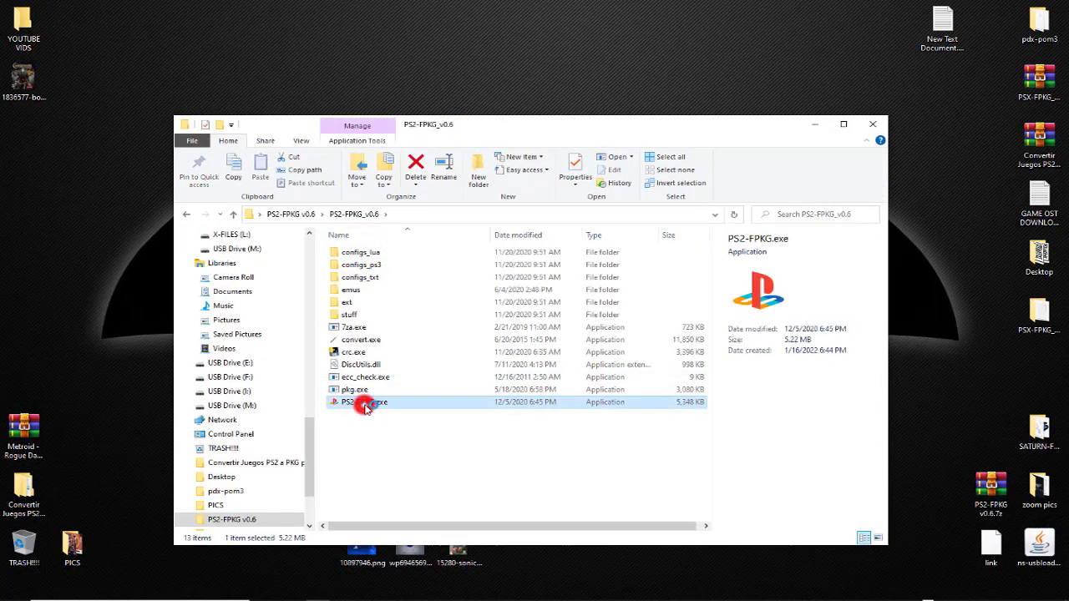
Step: Close Explorer and tour the Emulator, Graphics, RemotePlay and Extras tabs before returning to General
{"action": "left_click", "coordinate": [873, 124]}
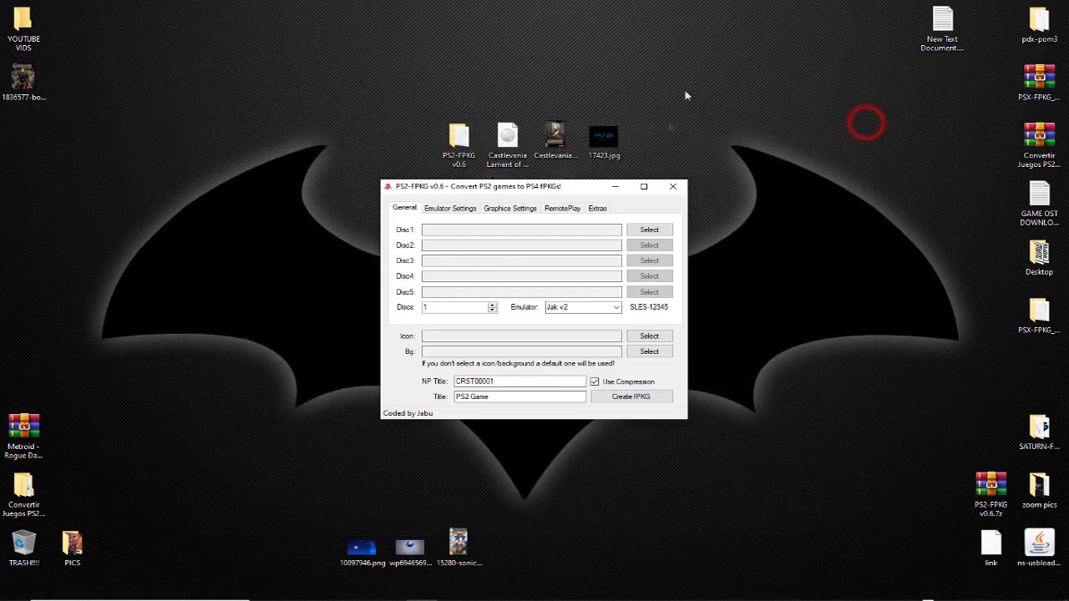
{"action": "left_click_drag", "start_coordinate": [551, 186], "coordinate": [477, 204]}
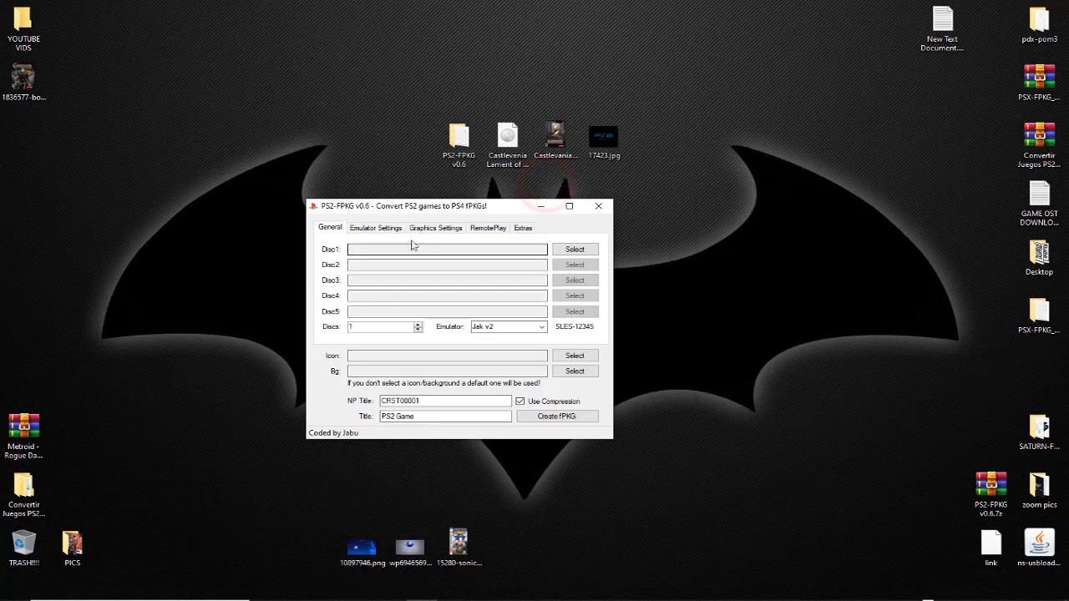
{"action": "left_click", "coordinate": [361, 230]}
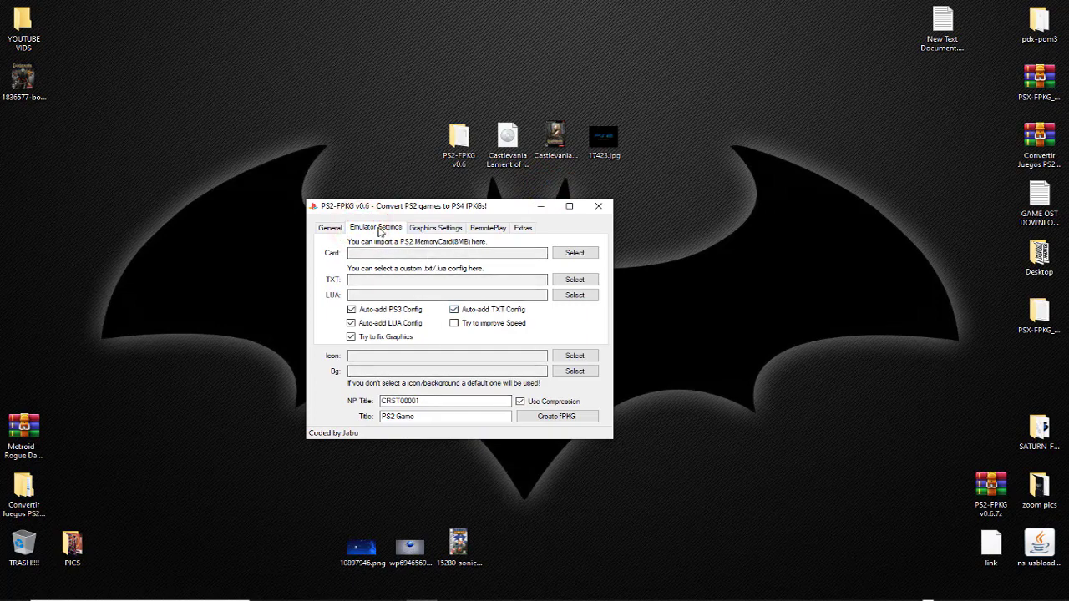
{"action": "left_click", "coordinate": [424, 229]}
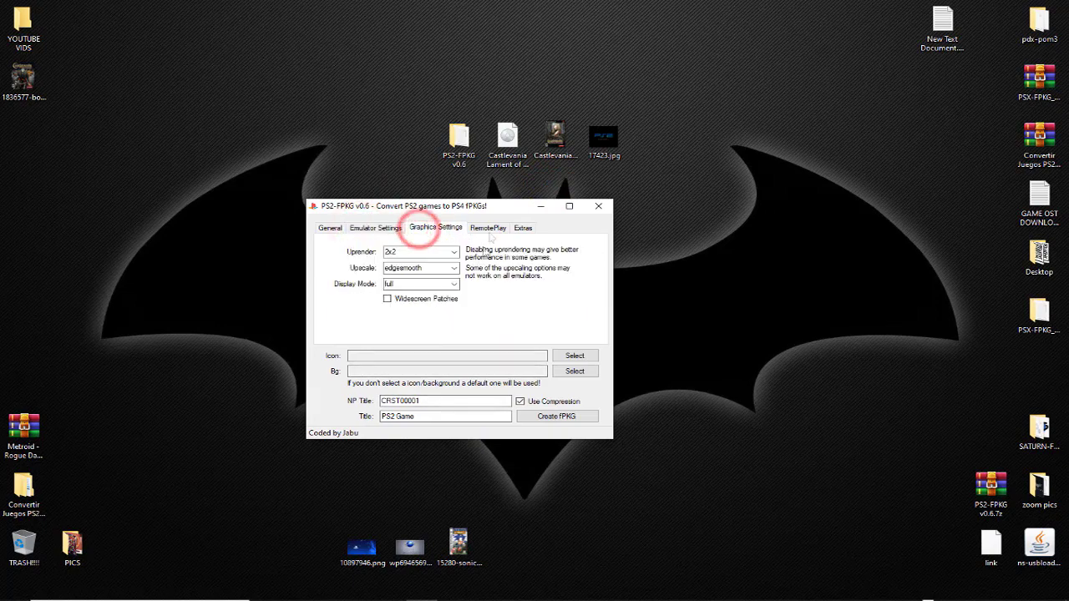
{"action": "left_click", "coordinate": [490, 229]}
{"action": "left_click", "coordinate": [523, 228]}
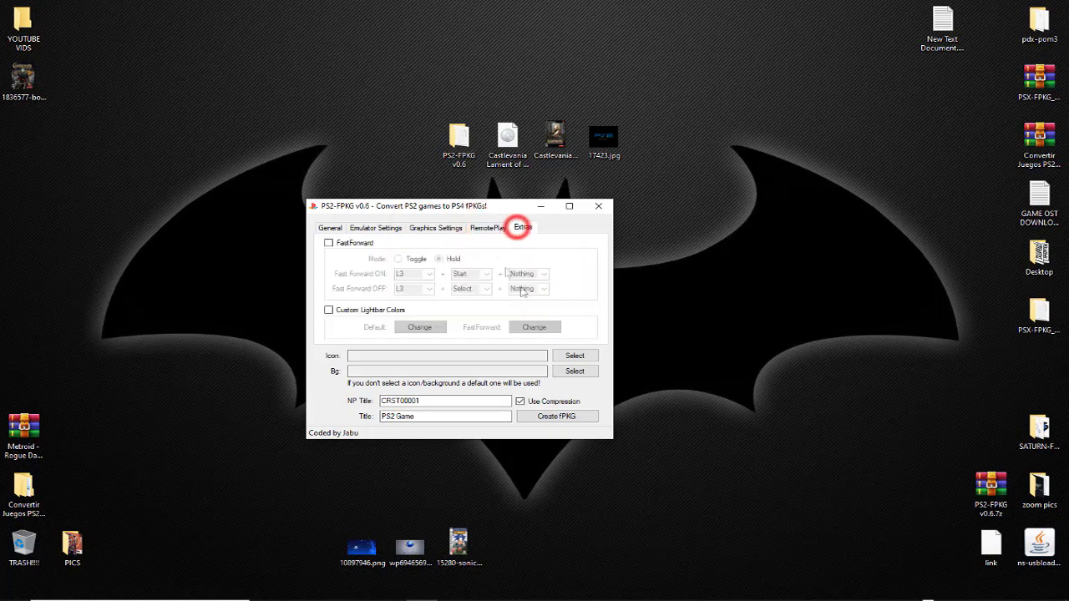
{"action": "left_click", "coordinate": [375, 228]}
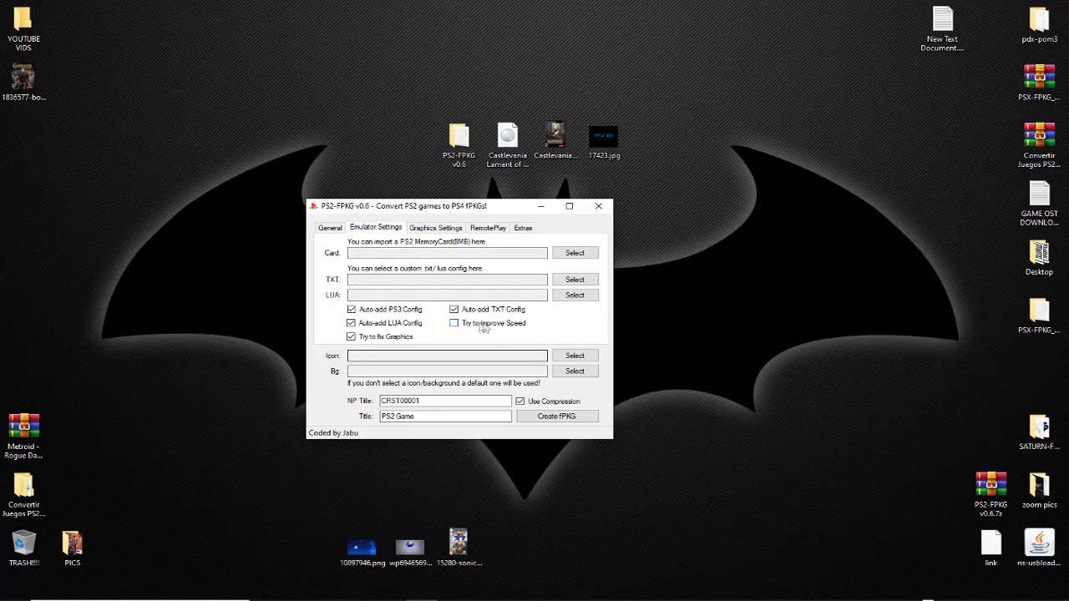
{"action": "left_click", "coordinate": [329, 228]}
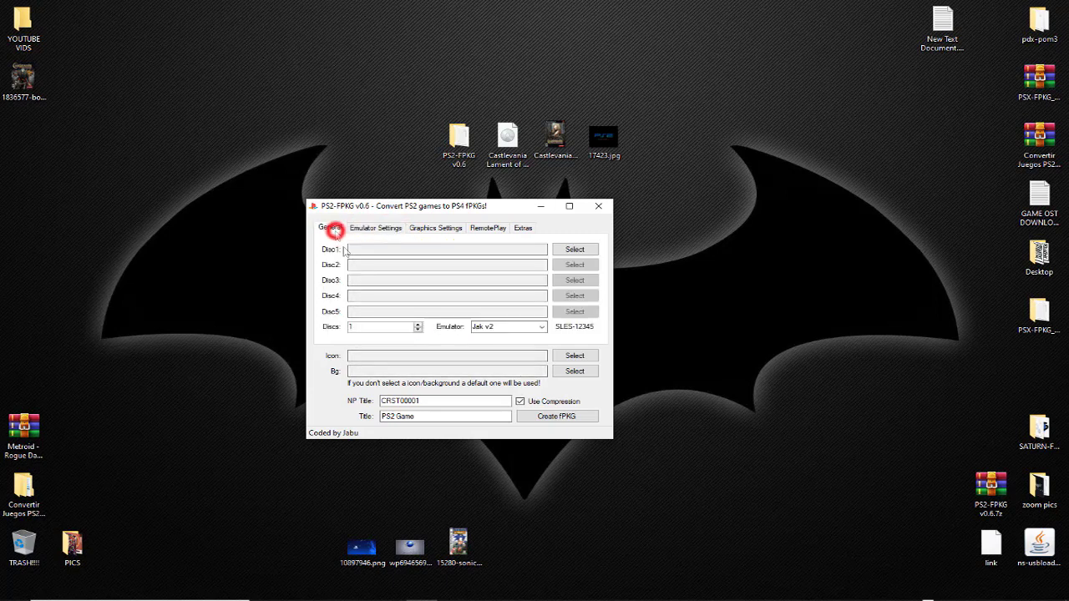
{"action": "left_click_drag", "start_coordinate": [317, 205], "coordinate": [427, 214]}
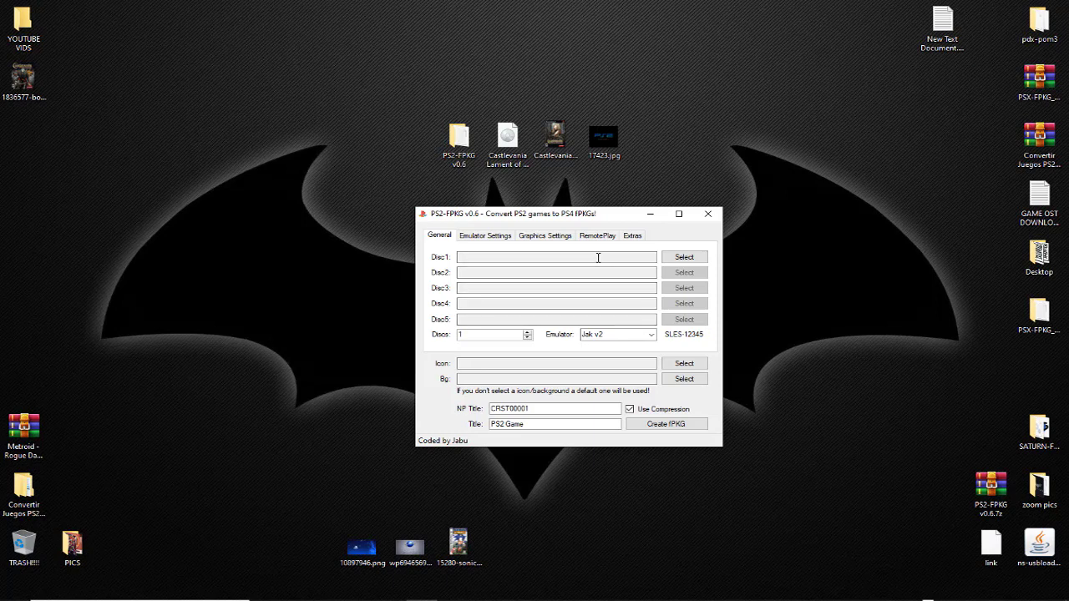
Step: Load Castlevania Lament of Innocence.iso from the Desktop as Disc1, auto-filling its title and SLUS20733
{"action": "left_click", "coordinate": [507, 146]}
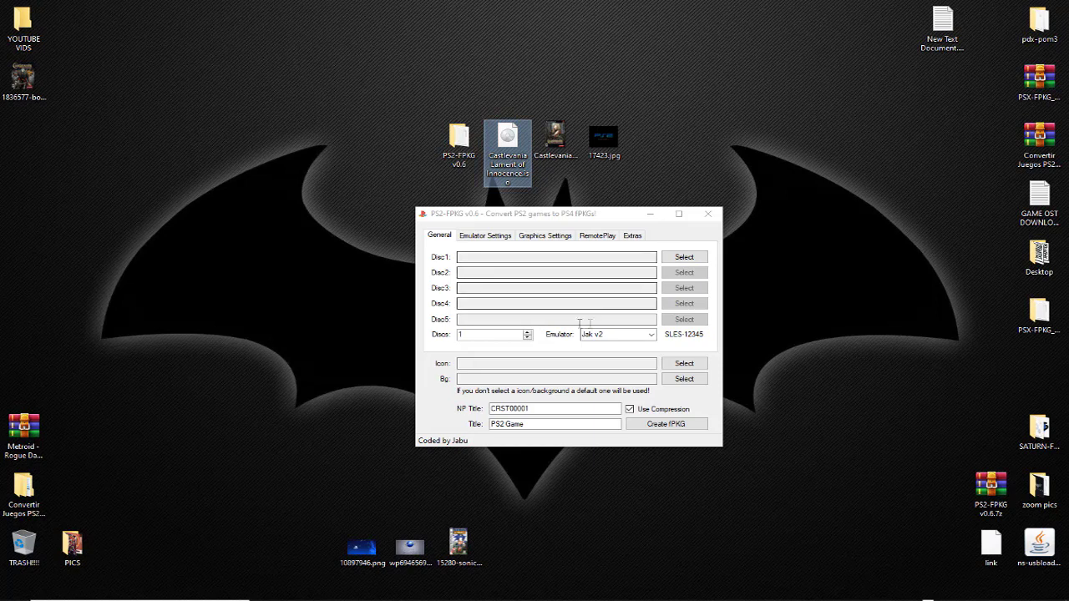
{"action": "left_click", "coordinate": [686, 258]}
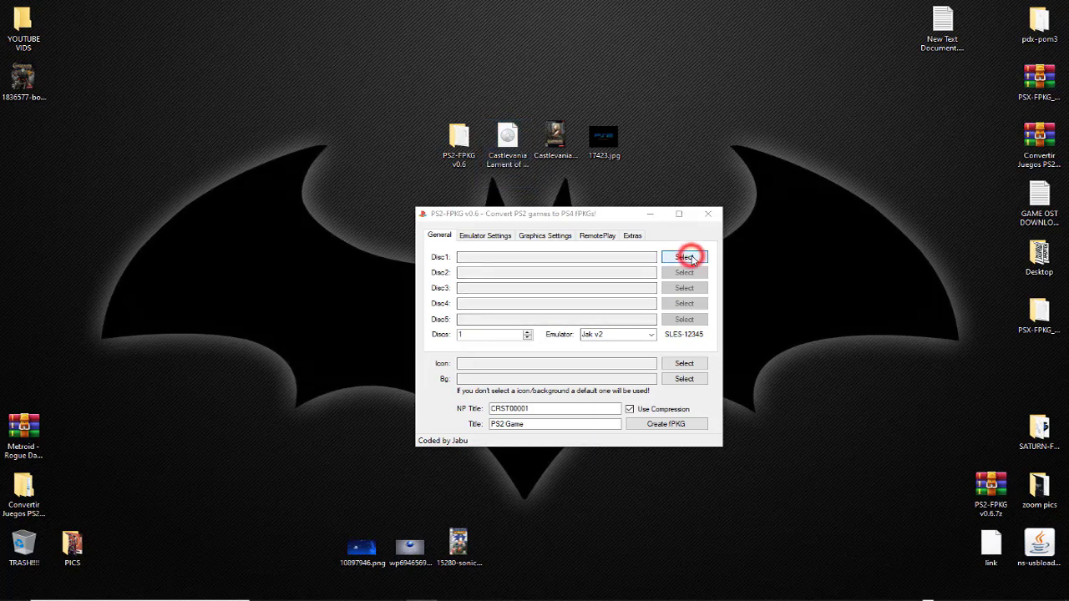
{"action": "scroll", "coordinate": [510, 420], "scroll_direction": "up", "scroll_amount": 10}
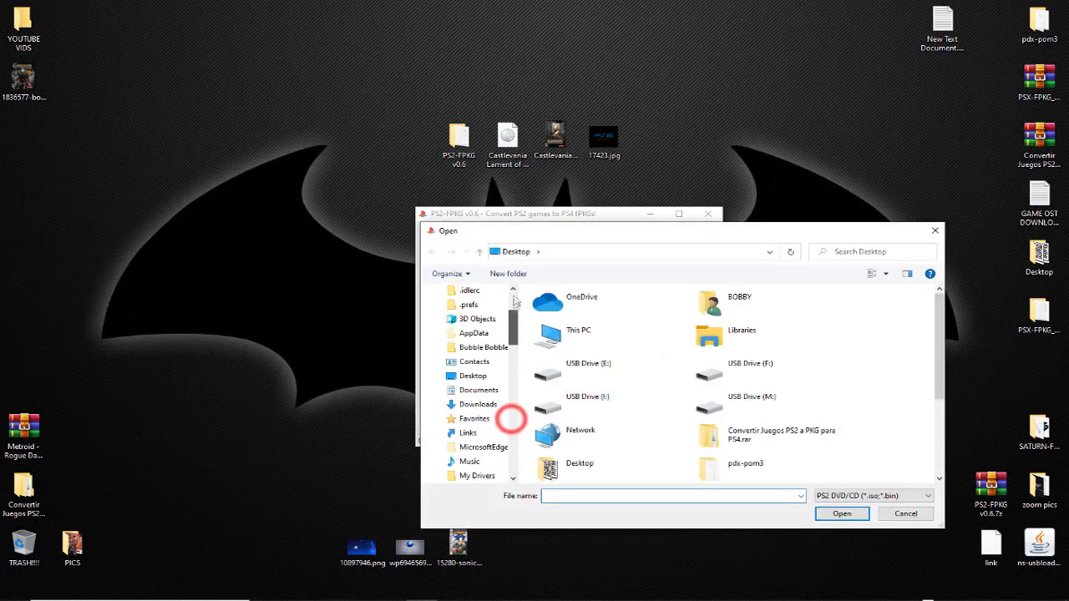
{"action": "left_click", "coordinate": [472, 314]}
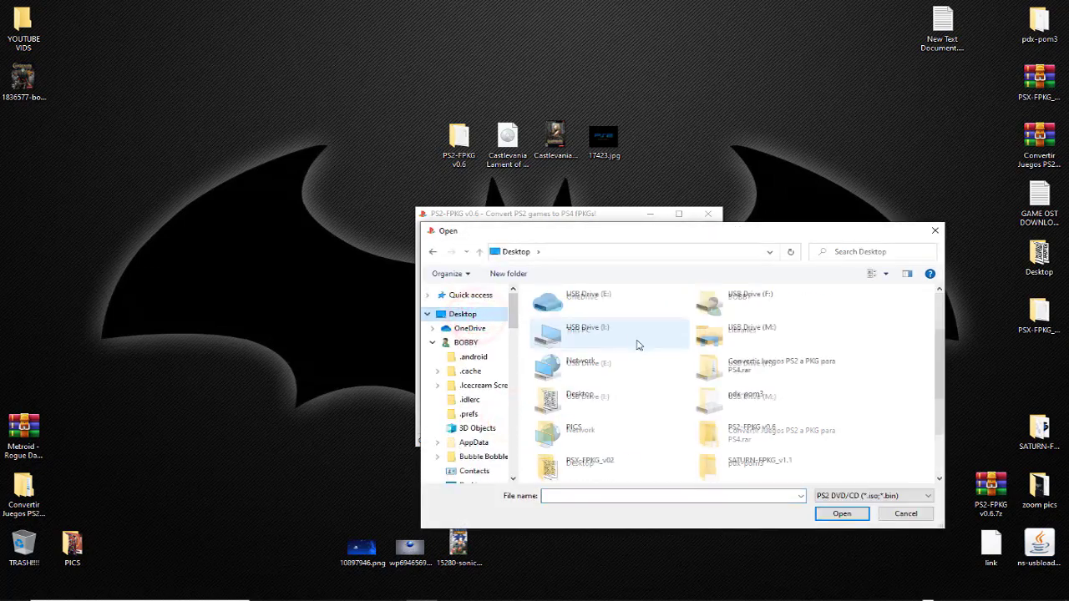
{"action": "scroll", "coordinate": [638, 342], "scroll_direction": "down", "scroll_amount": 2}
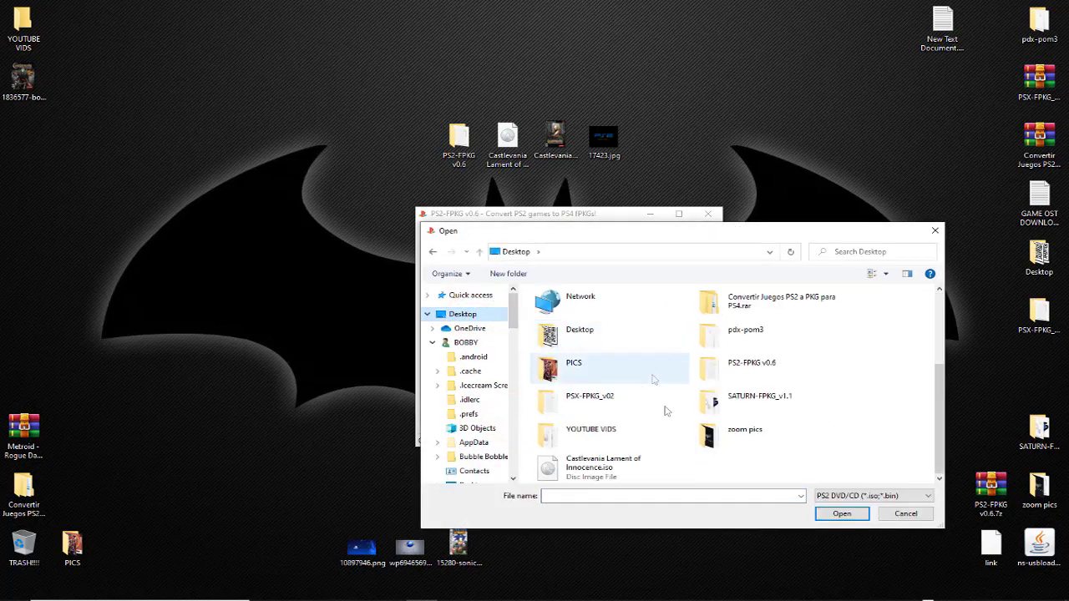
{"action": "left_click", "coordinate": [616, 469]}
{"action": "left_click", "coordinate": [829, 516]}
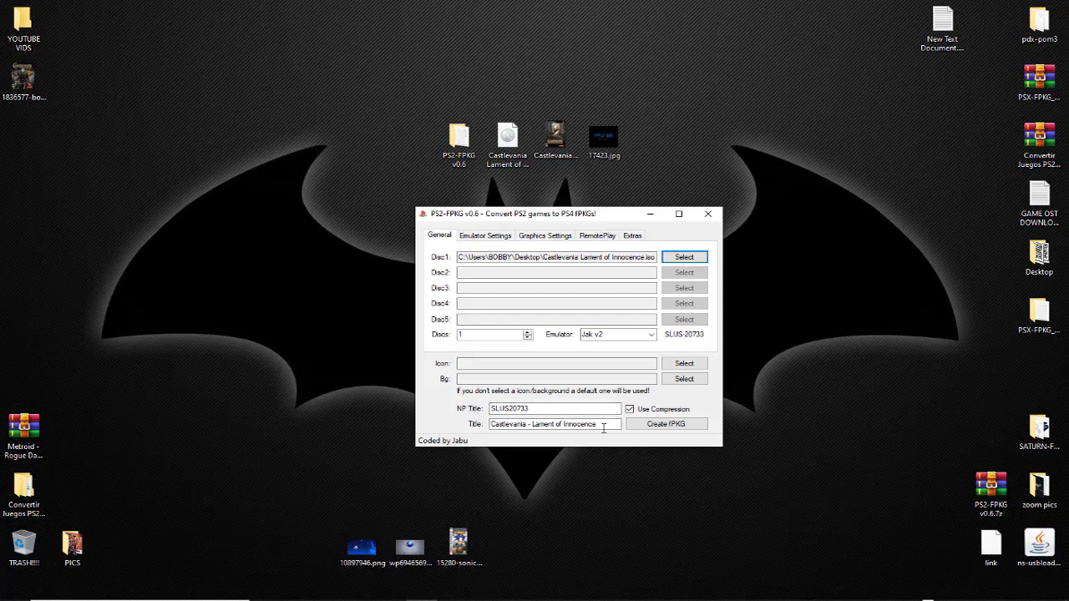
{"action": "left_click_drag", "start_coordinate": [601, 424], "coordinate": [480, 453]}
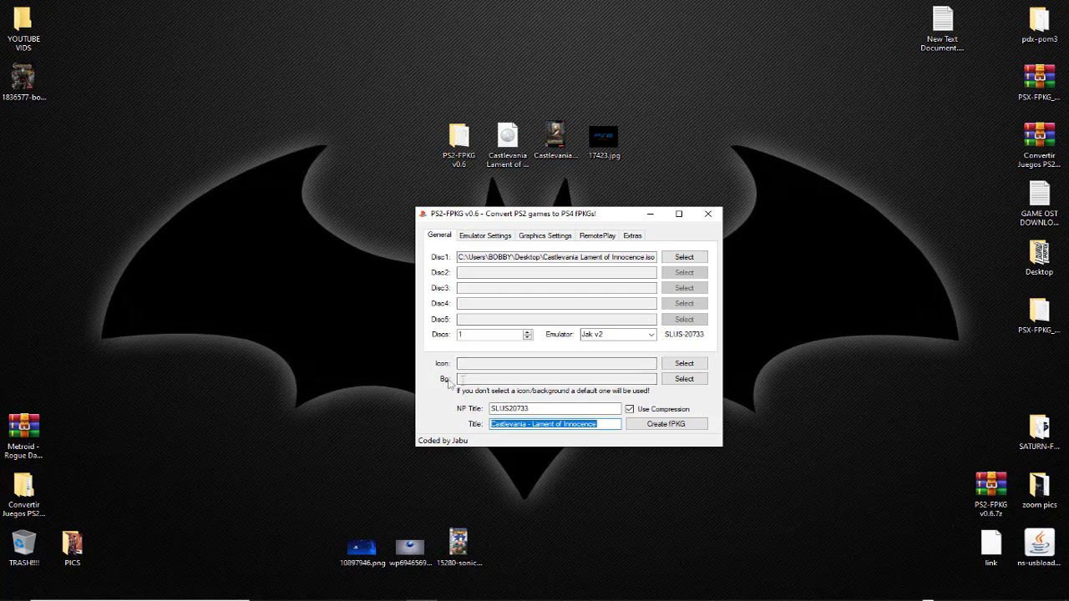
Step: Set the Castlevania game cover image from the Desktop as the package icon
{"action": "left_click", "coordinate": [683, 364]}
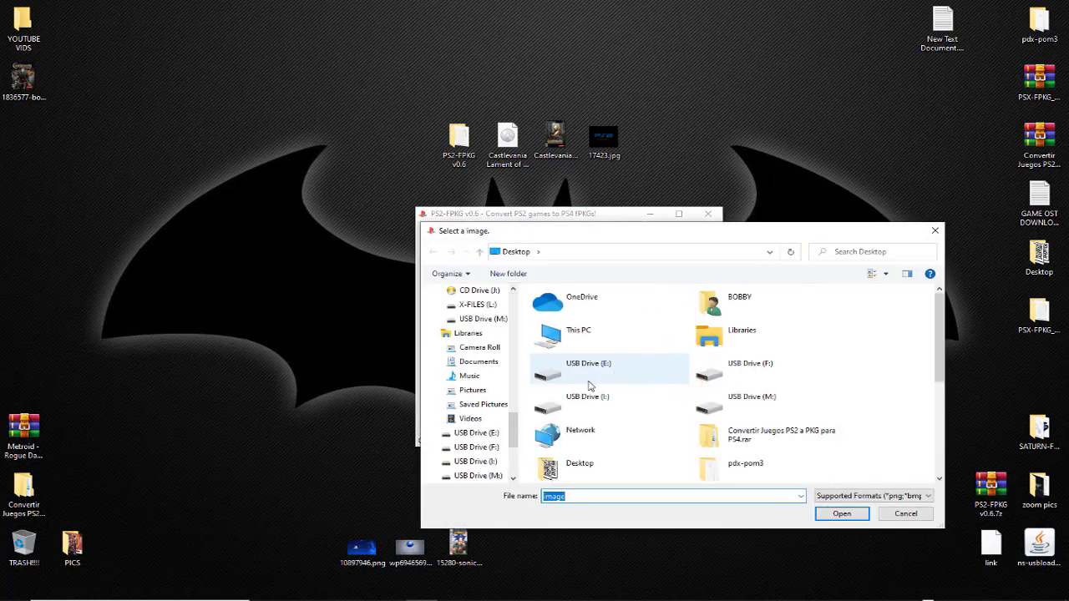
{"action": "left_click_drag", "start_coordinate": [512, 424], "coordinate": [507, 308]}
{"action": "left_click", "coordinate": [493, 314]}
{"action": "scroll", "coordinate": [630, 355], "scroll_direction": "down", "scroll_amount": 3}
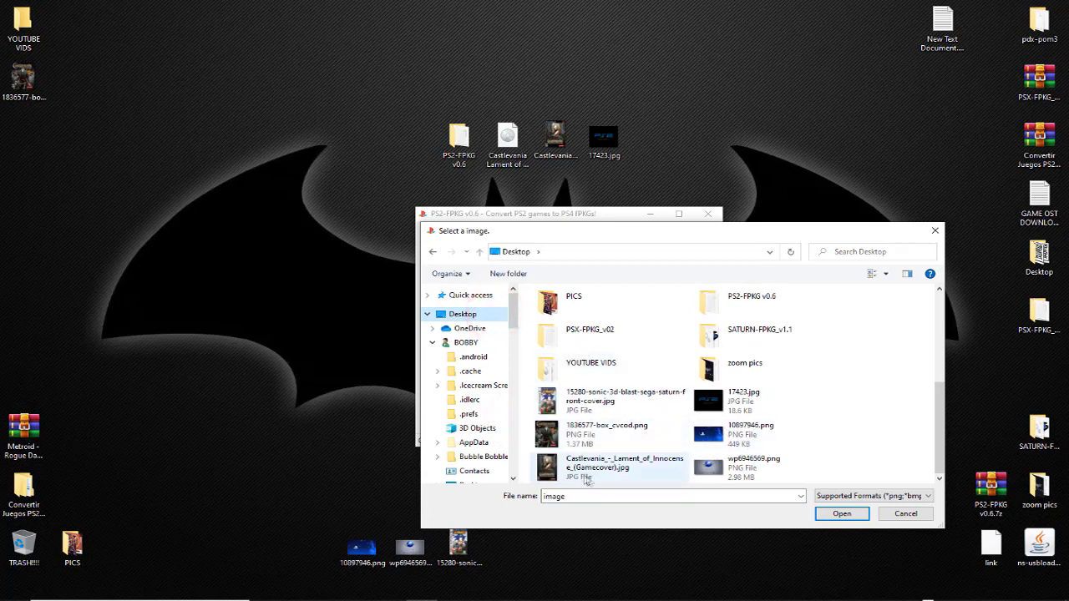
{"action": "left_click", "coordinate": [576, 471]}
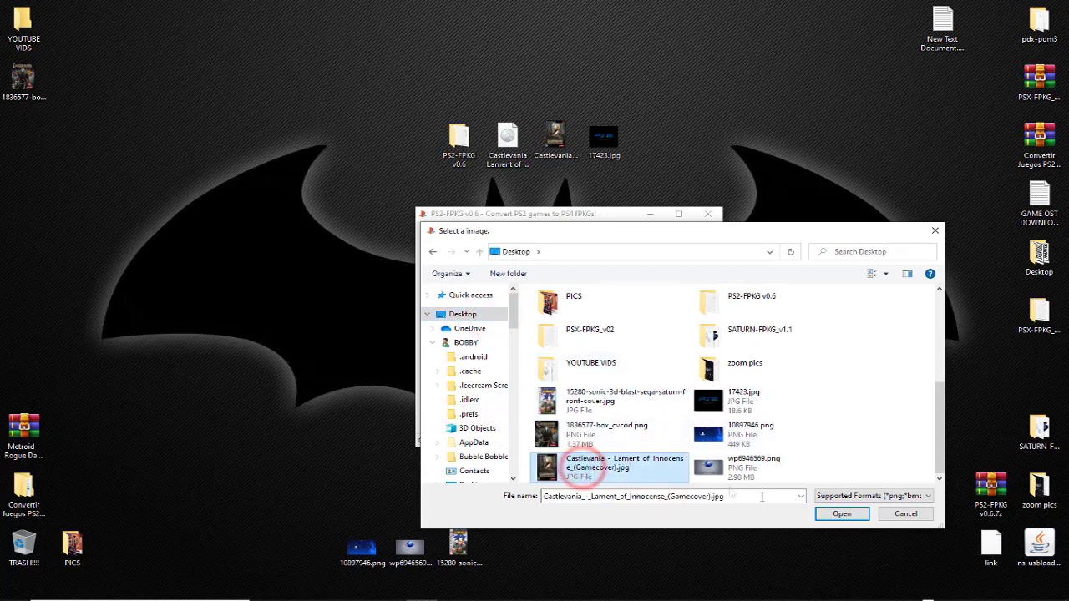
{"action": "left_click", "coordinate": [828, 517]}
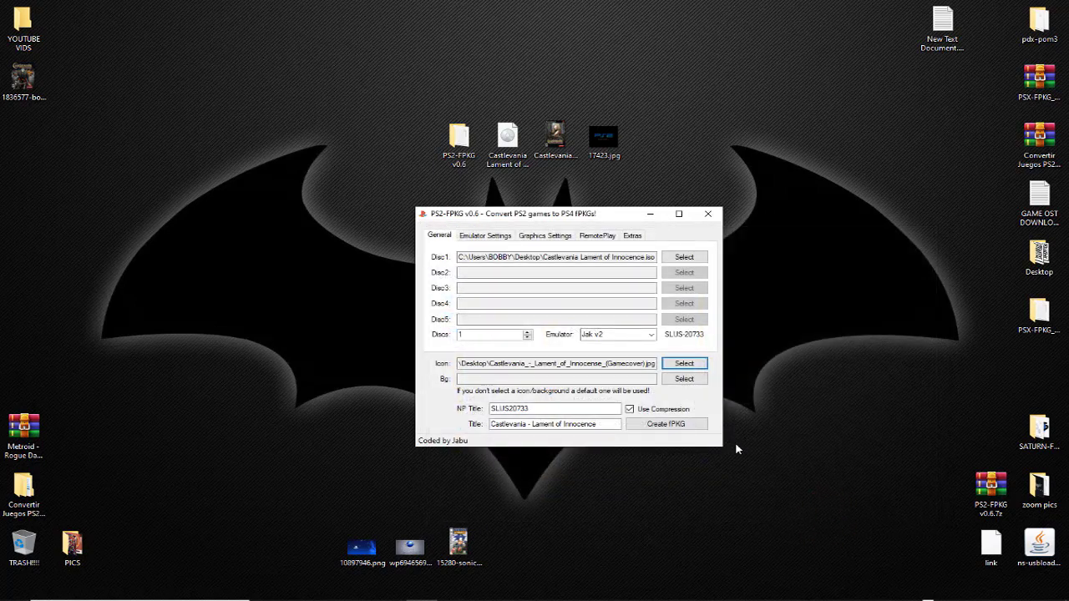
Step: Set 17423.jpg as the package background image
{"action": "left_click", "coordinate": [684, 380]}
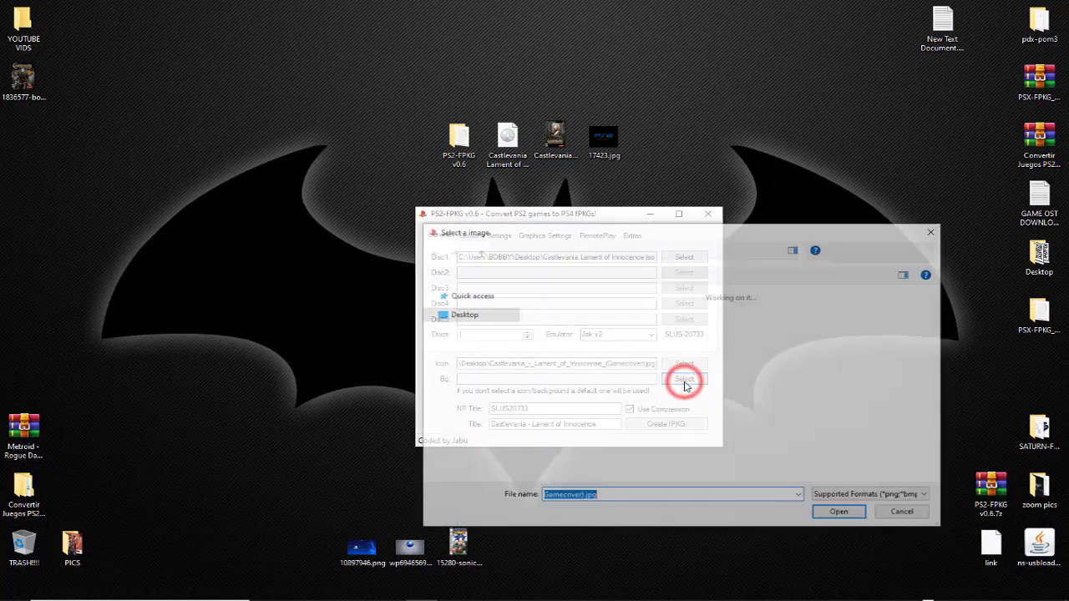
{"action": "scroll", "coordinate": [684, 389], "scroll_direction": "down", "scroll_amount": 5}
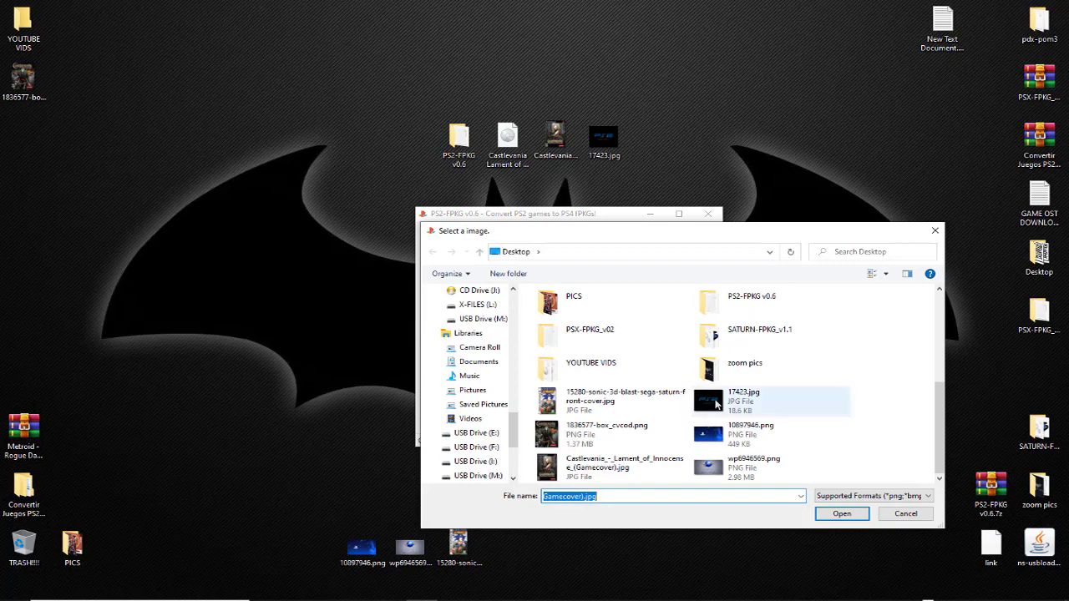
{"action": "left_click", "coordinate": [741, 405]}
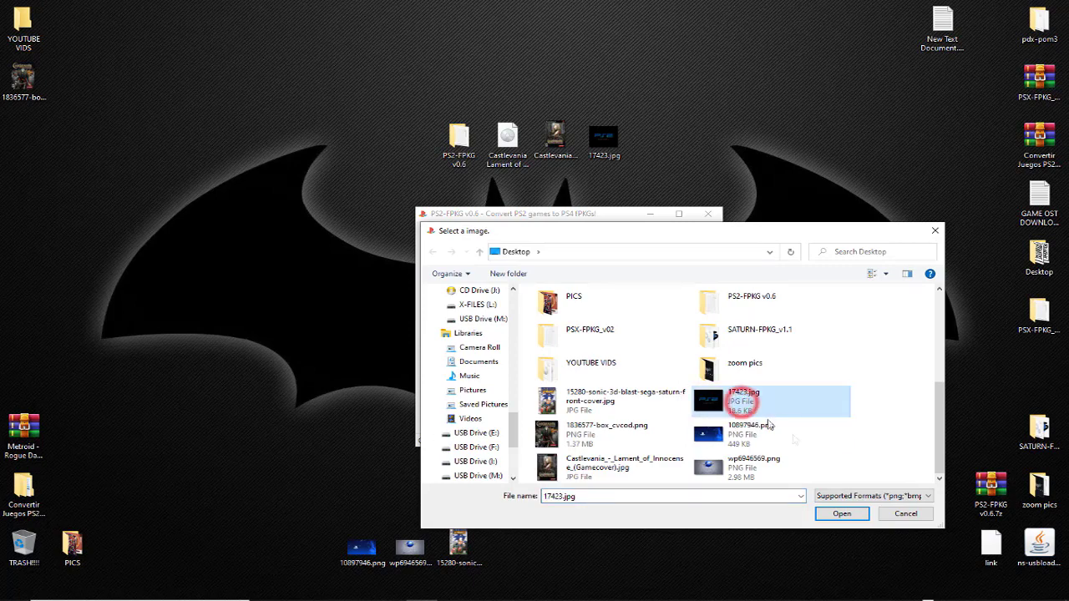
{"action": "left_click", "coordinate": [832, 515]}
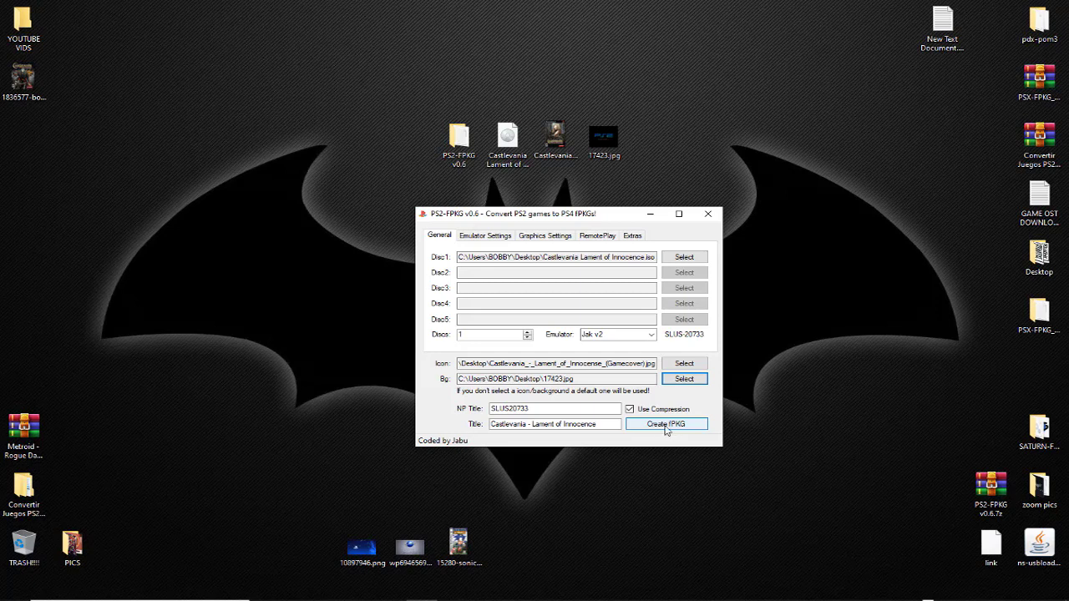
Step: Create the fPKG with the Desktop as output folder and acknowledge the Info summary
{"action": "left_click", "coordinate": [665, 425]}
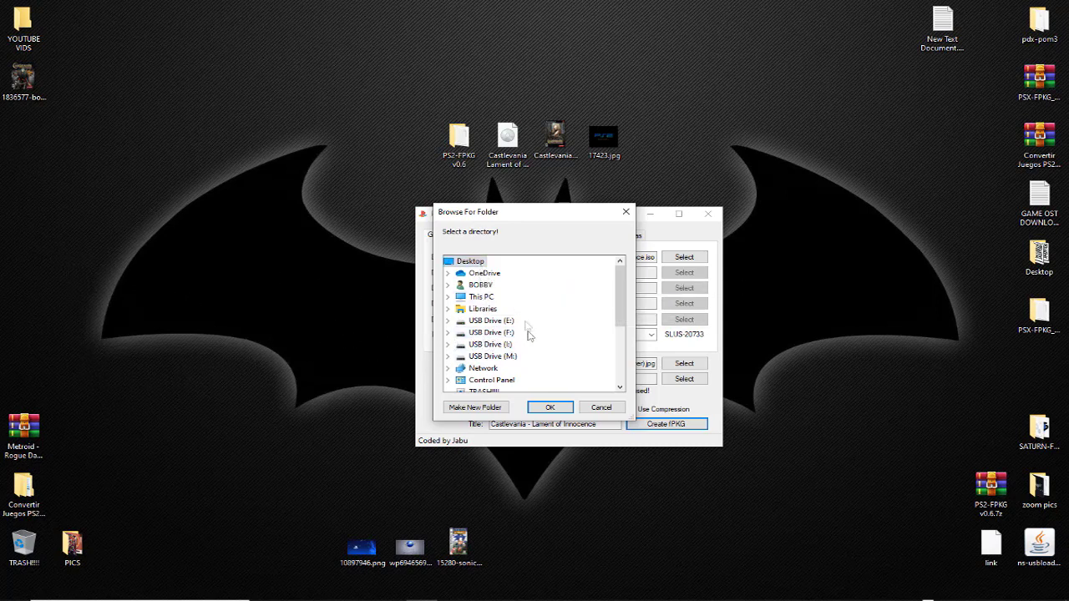
{"action": "left_click", "coordinate": [549, 408]}
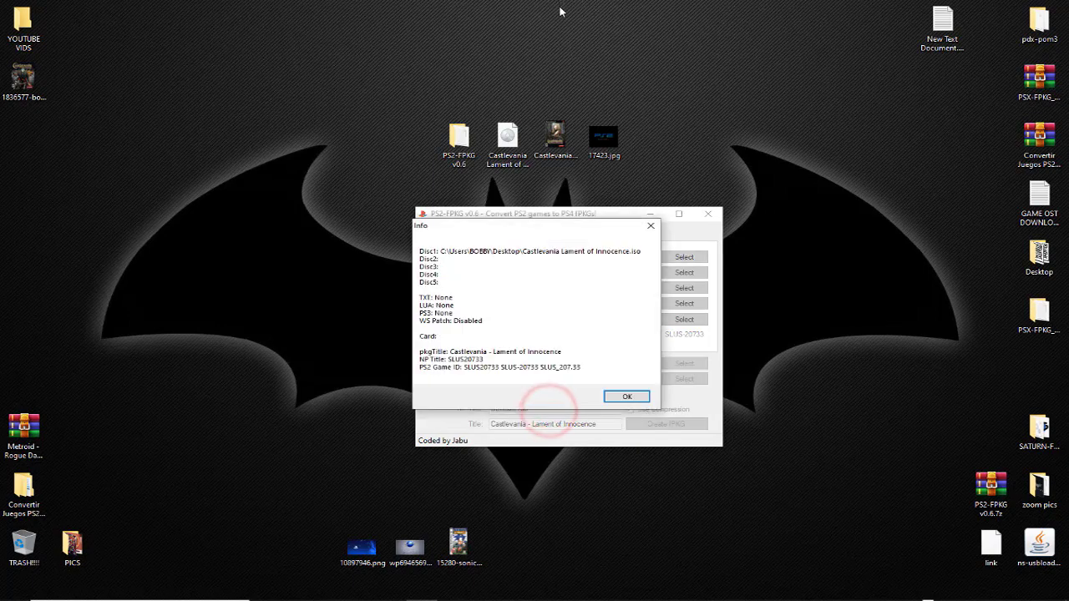
{"action": "left_click", "coordinate": [627, 397]}
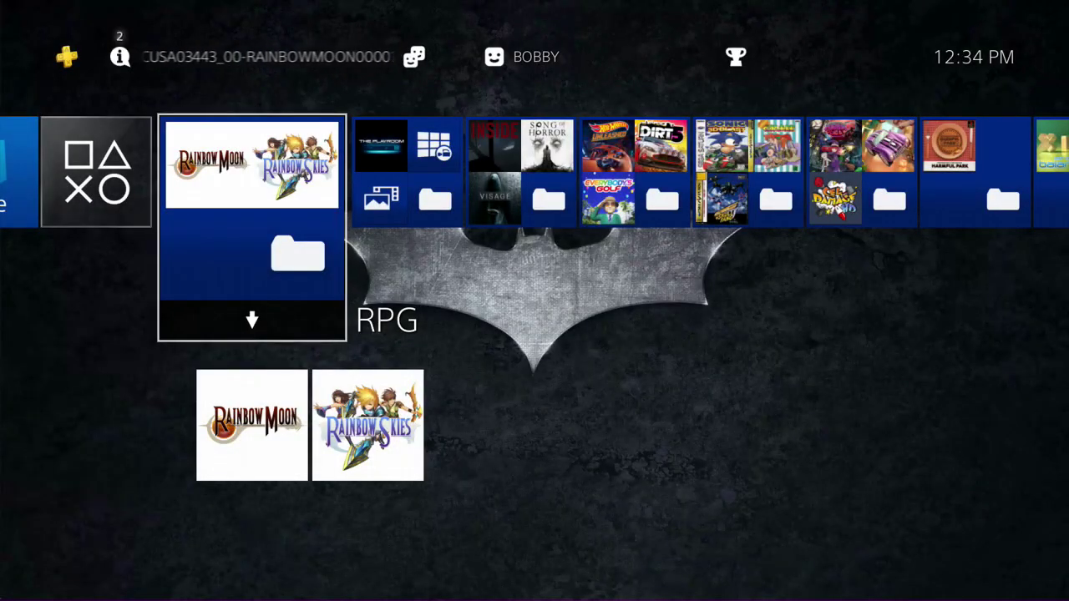
Step: Install the UP9000-SLUS20733 package via Settings > GoldHEN > Package Installer
{"action": "key", "text": "Up"}
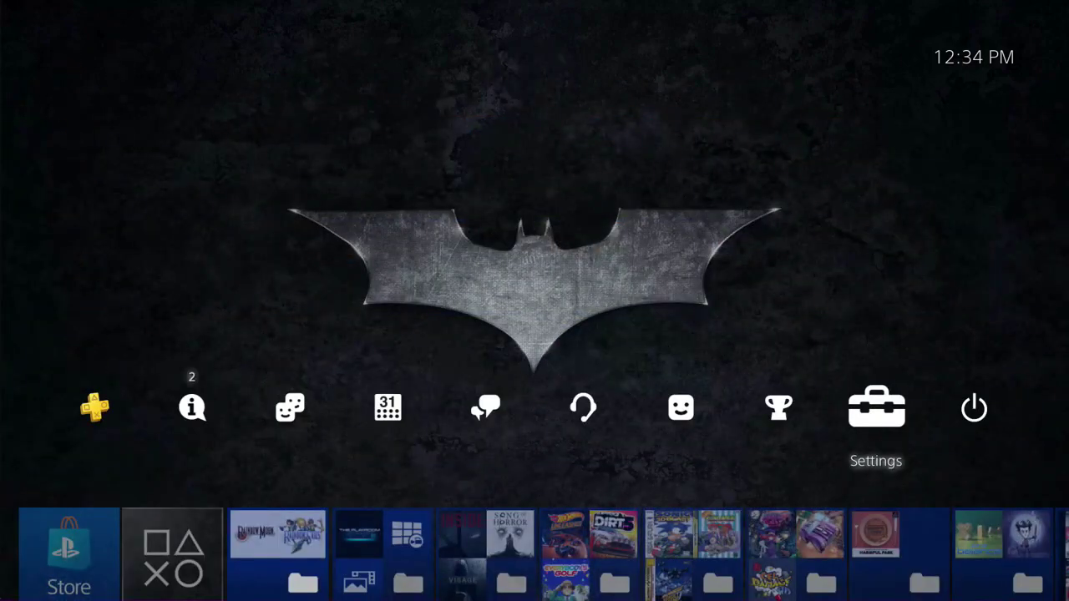
{"action": "key", "text": "Return"}
{"action": "key", "text": "Up"}
{"action": "key", "text": "Up"}
{"action": "key", "text": "Up"}
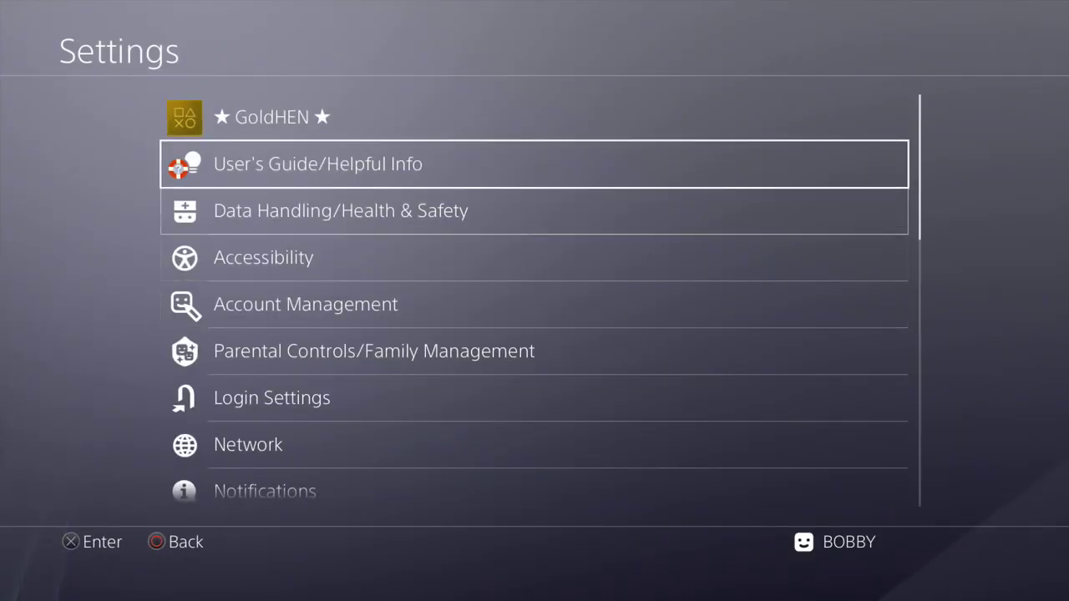
{"action": "key", "text": "Up"}
{"action": "key", "text": "Return"}
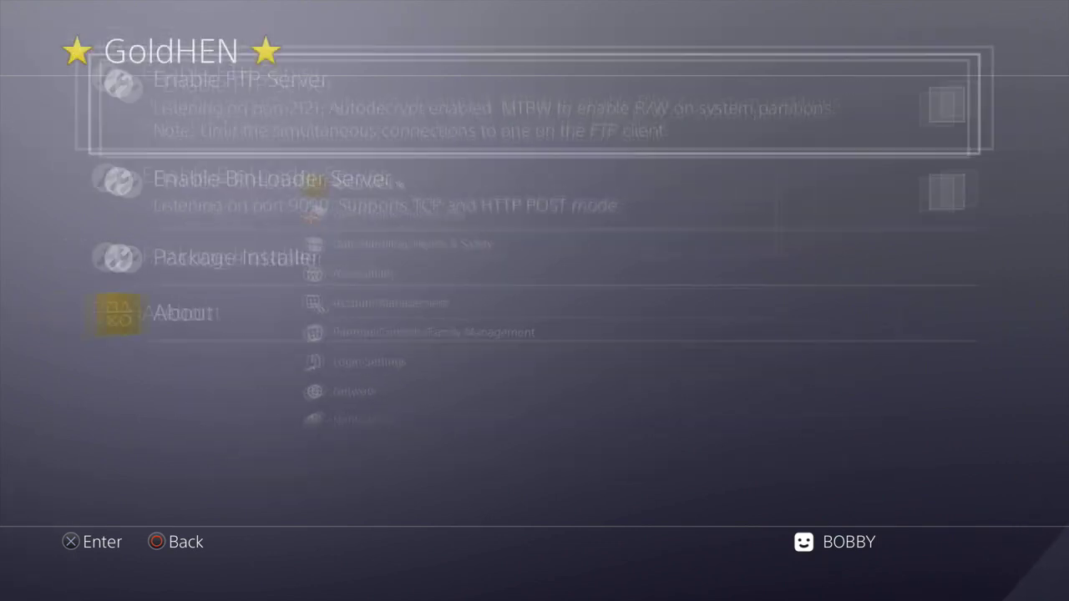
{"action": "key", "text": "Down"}
{"action": "key", "text": "Down"}
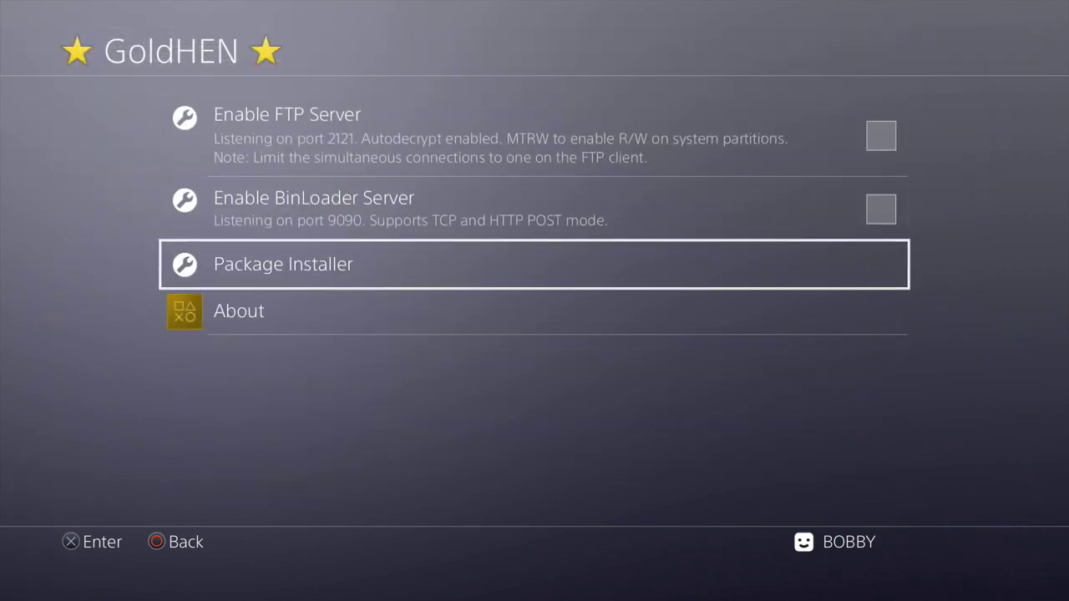
{"action": "key", "text": "Return"}
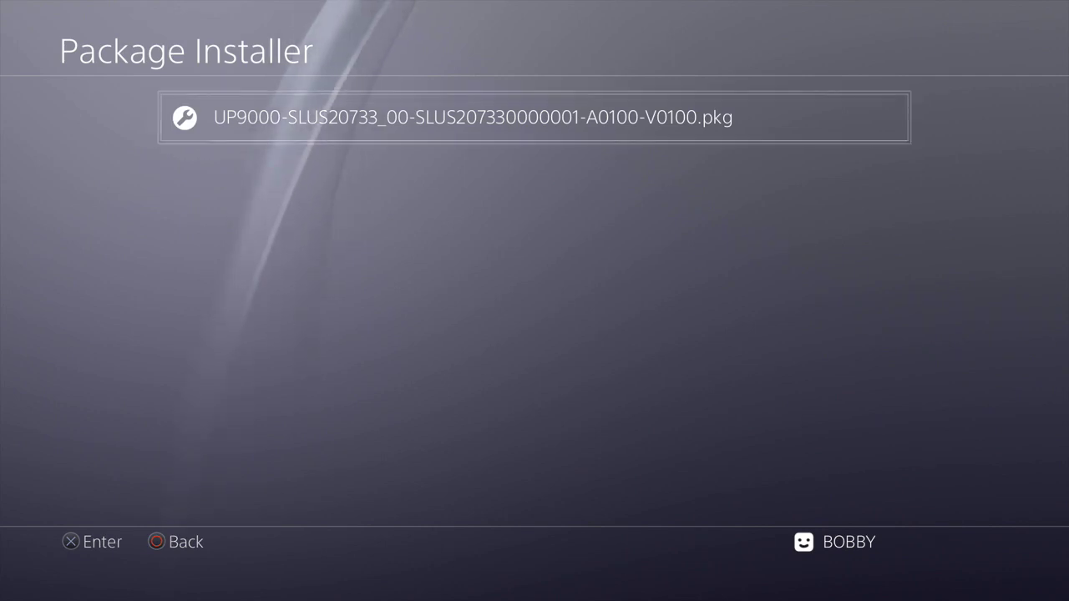
{"action": "key", "text": "Return"}
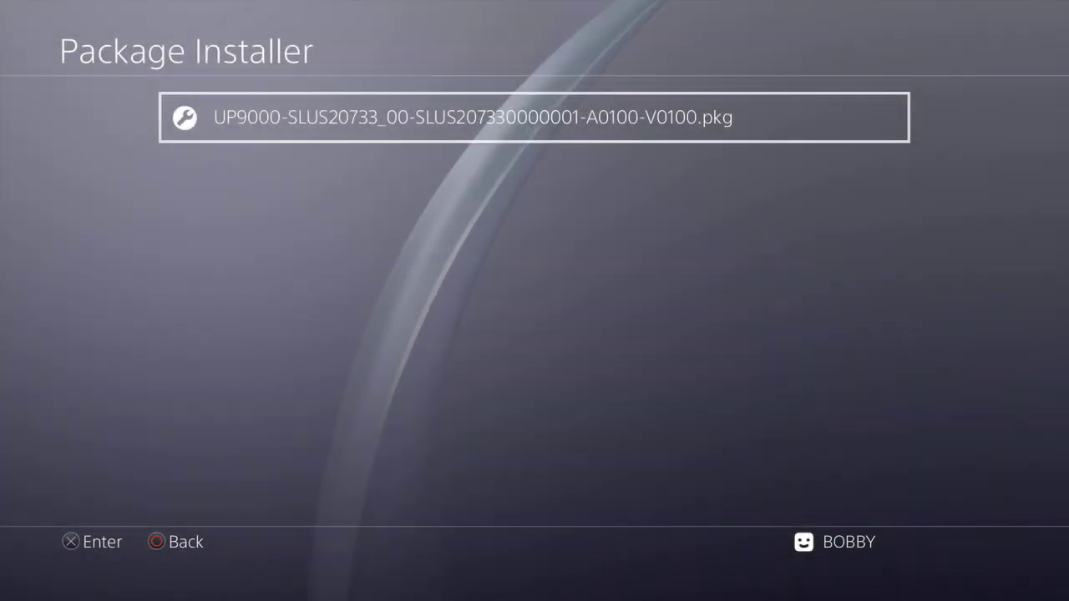
{"action": "key", "text": "Escape"}
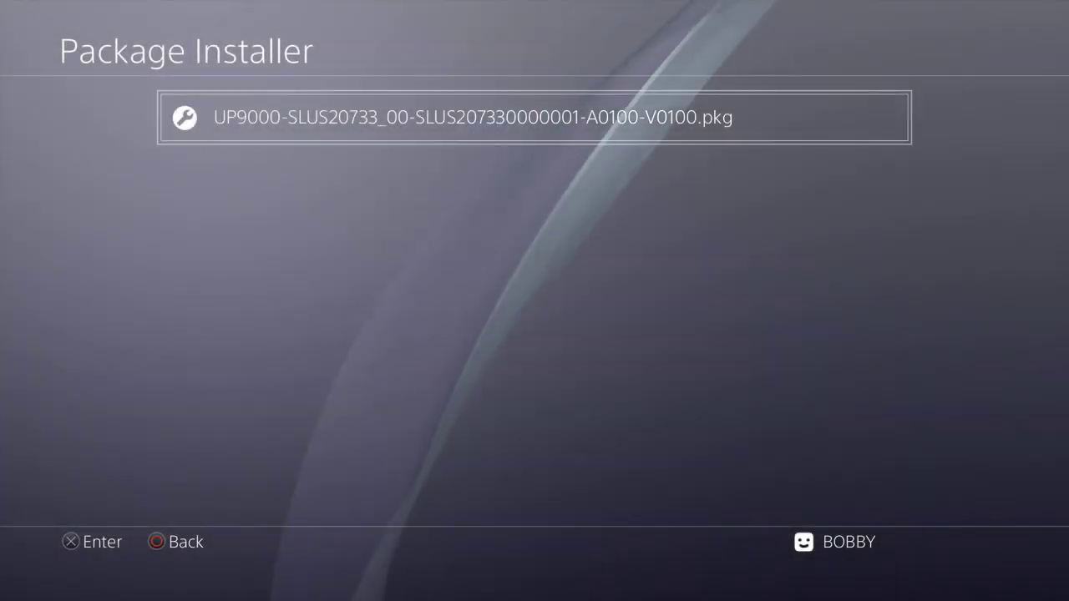
Step: Return to the home screen and launch the Castlevania - Lament of Innocence tile
{"action": "key", "text": "Escape"}
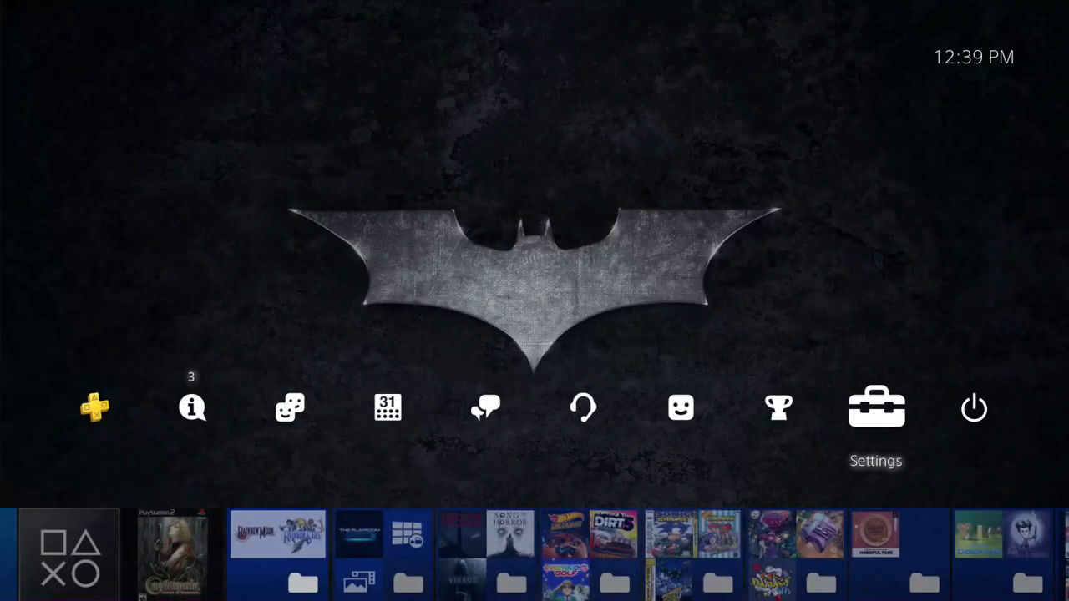
{"action": "key", "text": "Down"}
{"action": "key", "text": "Left"}
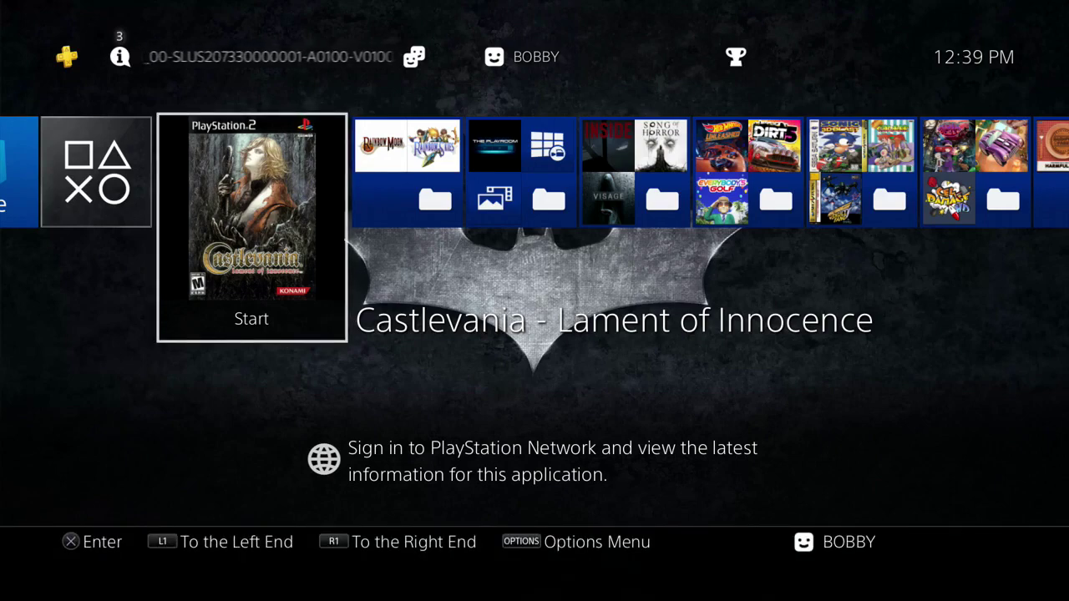
{"action": "key", "text": "Return"}
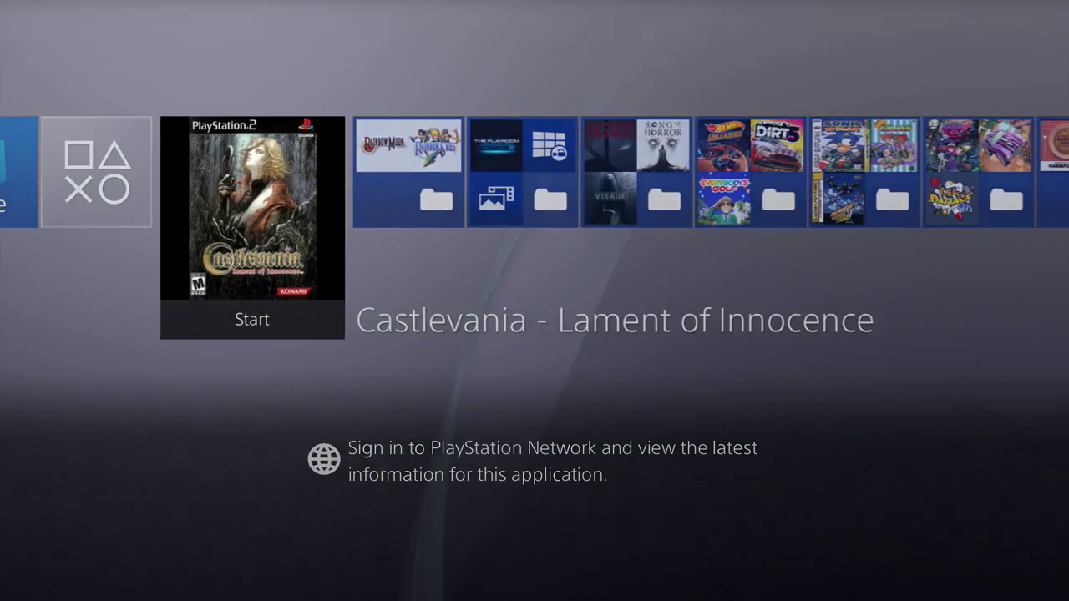